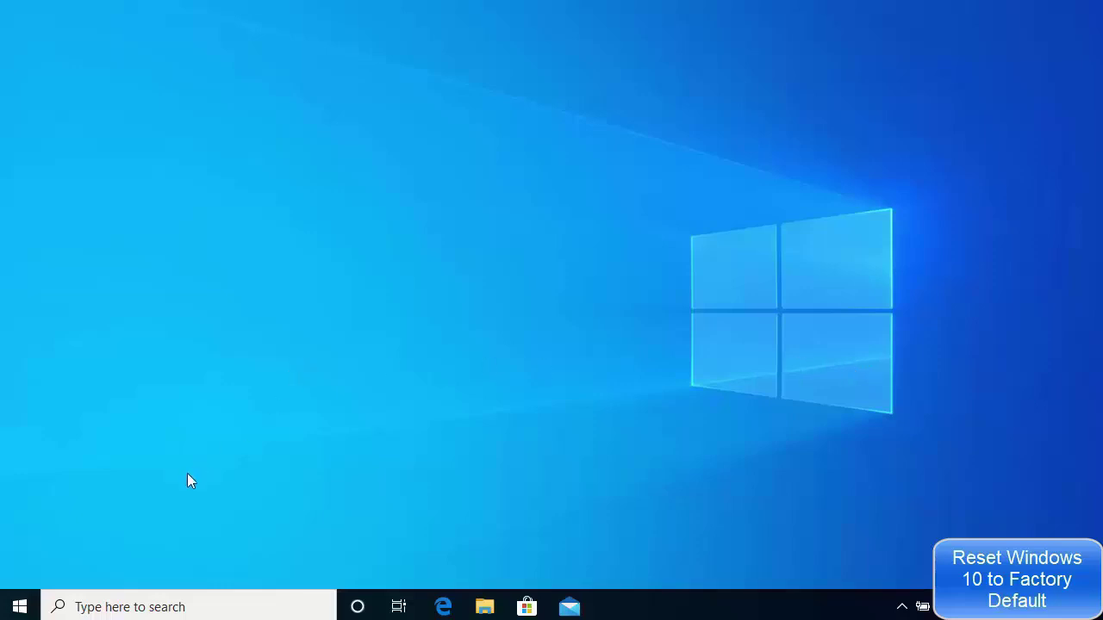
Step: Open the Recovery page under Update & Security in Windows Settings, with the window maximized
{"action": "left_click", "coordinate": [21, 607]}
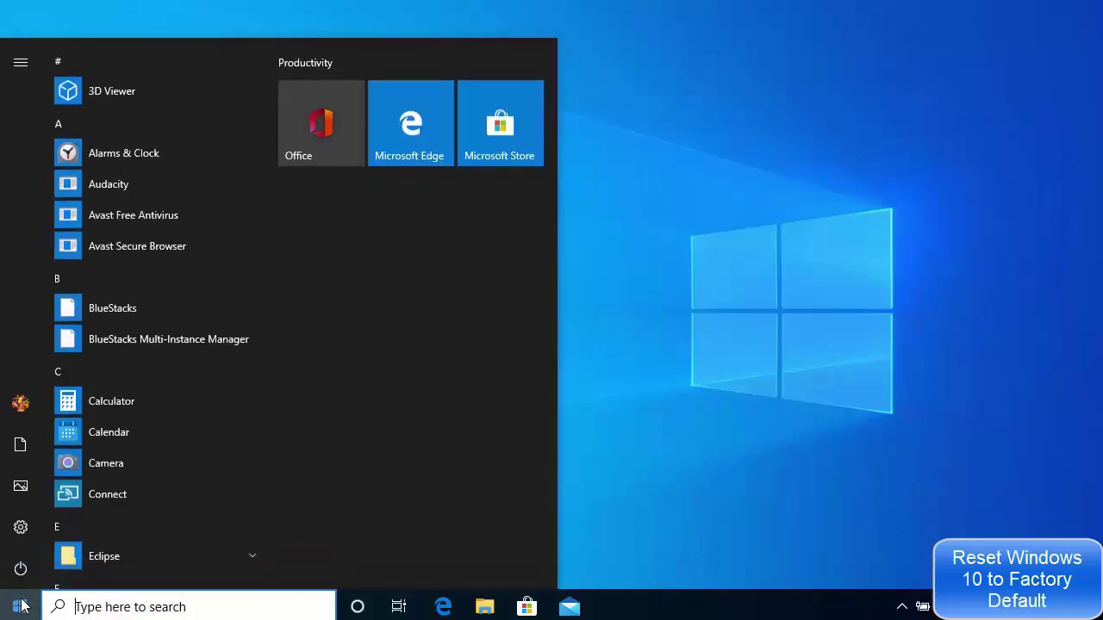
{"action": "mouse_move", "coordinate": [26, 535]}
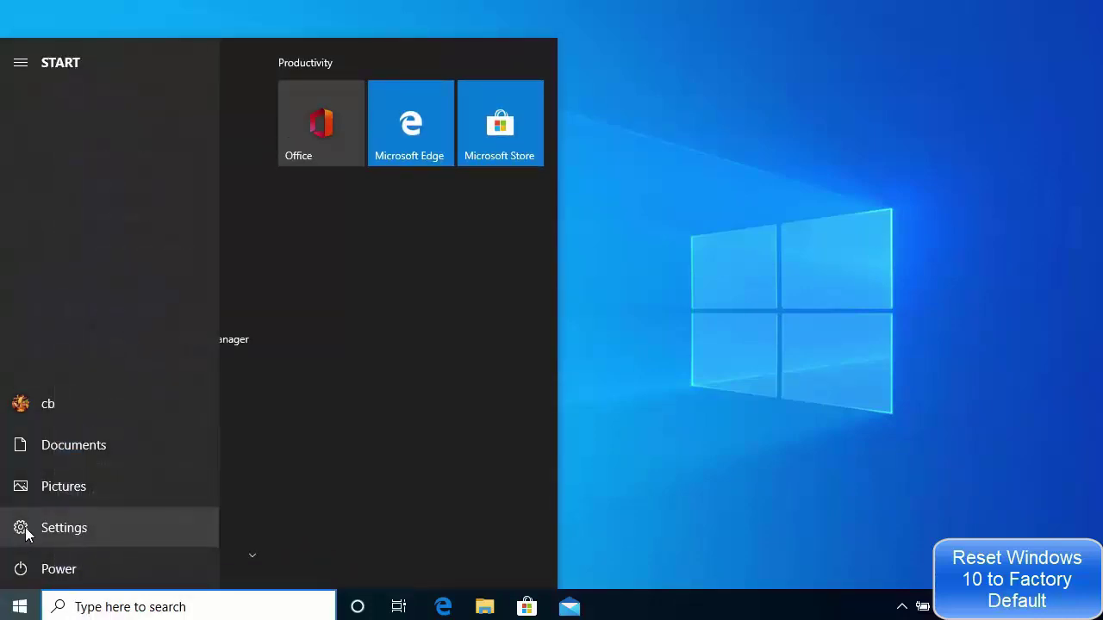
{"action": "left_click", "coordinate": [67, 527]}
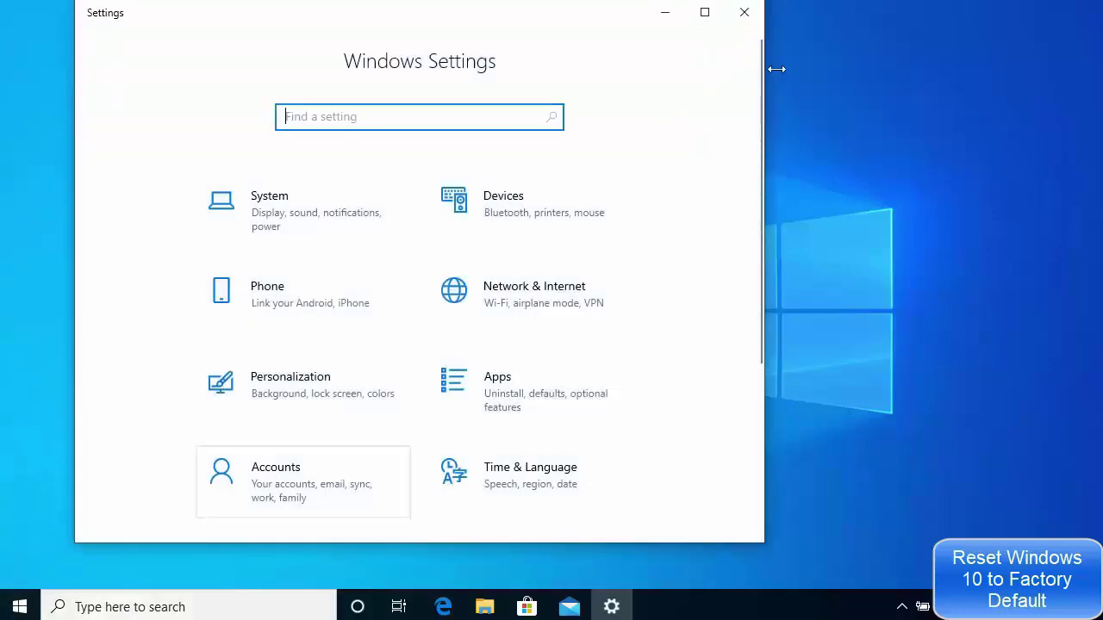
{"action": "left_click", "coordinate": [705, 13]}
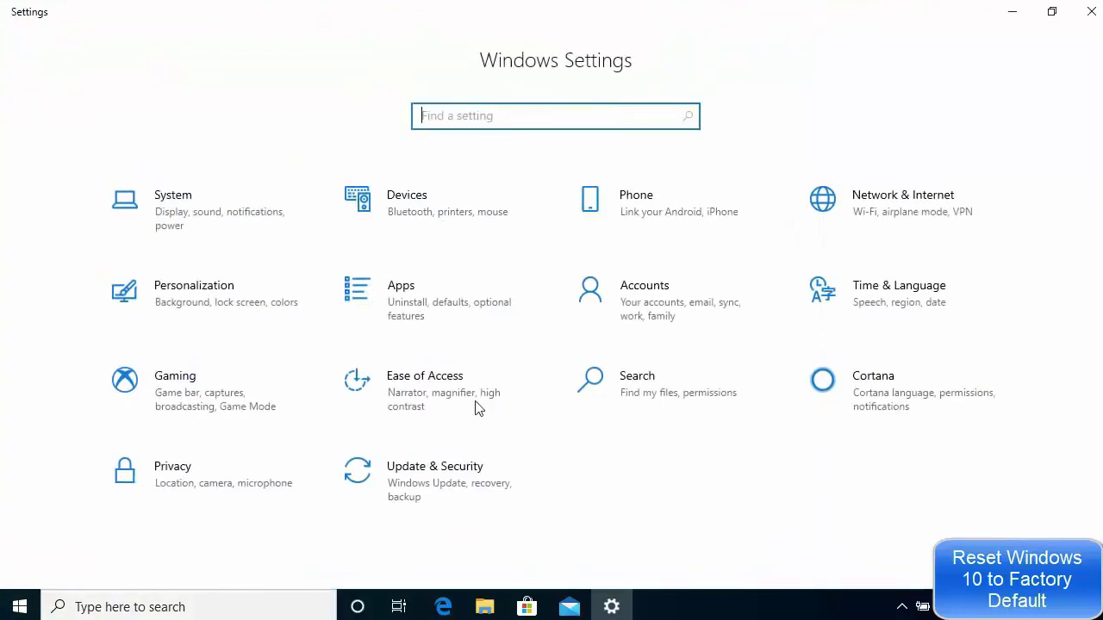
{"action": "left_click", "coordinate": [428, 481]}
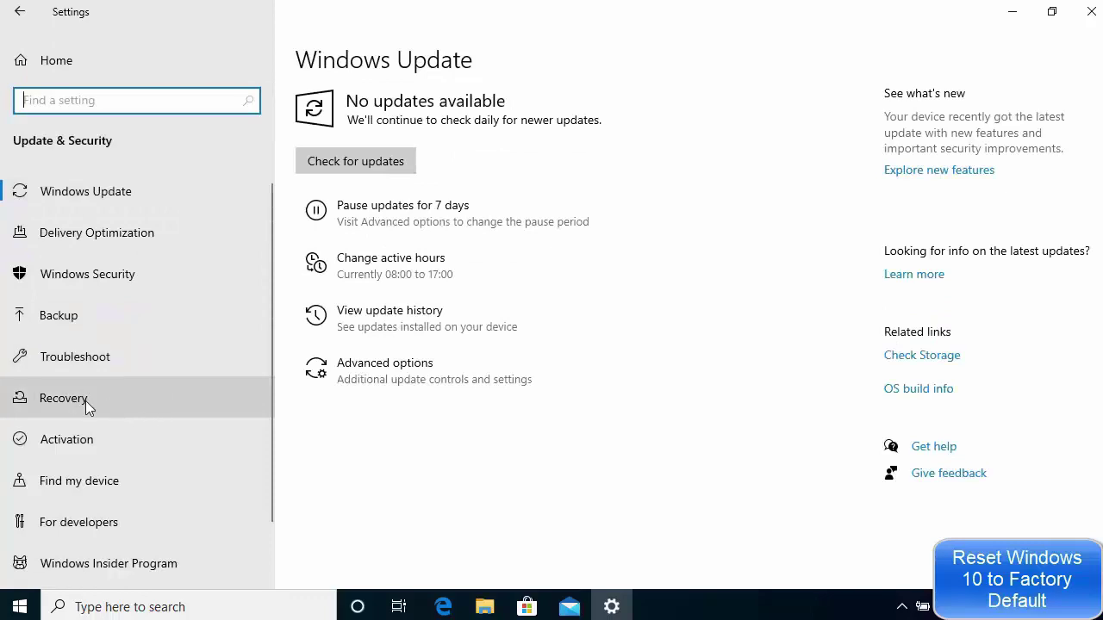
{"action": "left_click", "coordinate": [85, 400]}
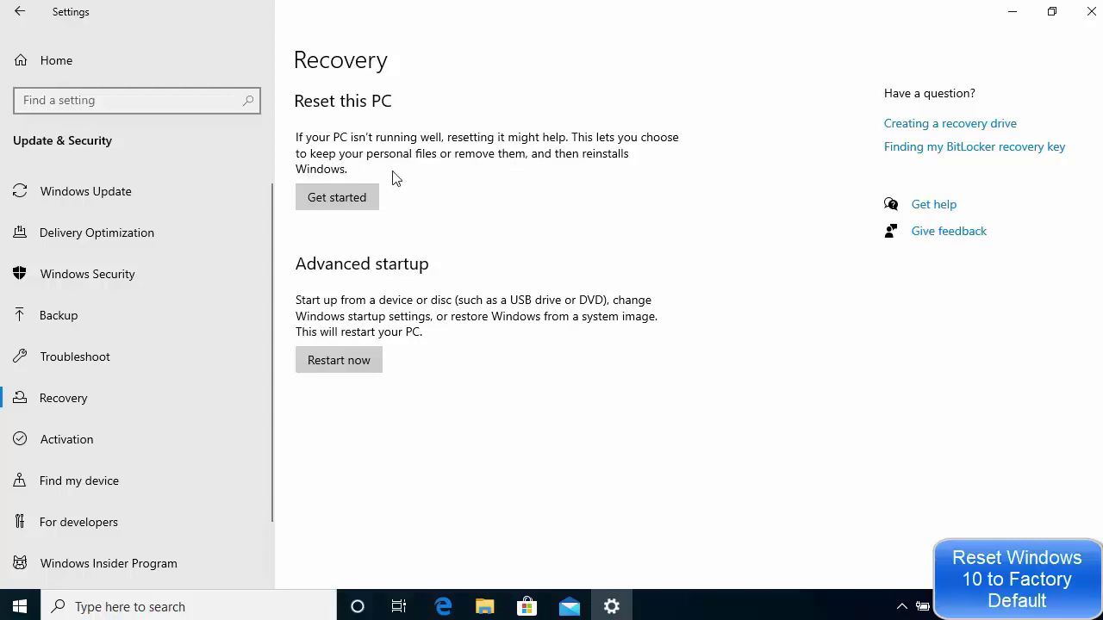
Step: Start Reset this PC and choose the Remove everything option
{"action": "left_click", "coordinate": [344, 196]}
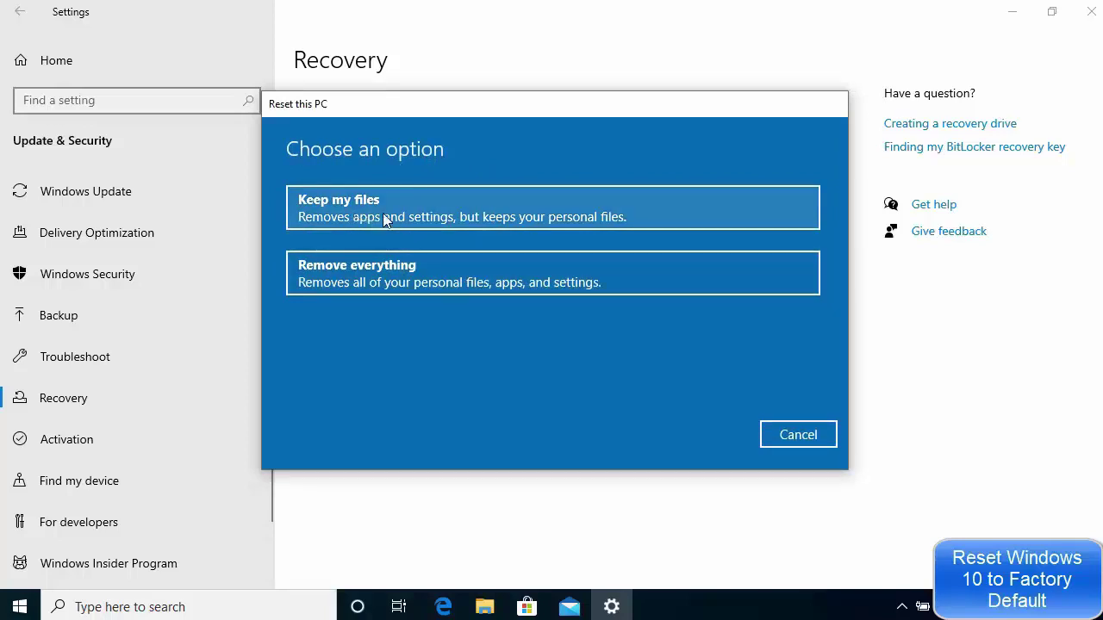
{"action": "left_click", "coordinate": [421, 216]}
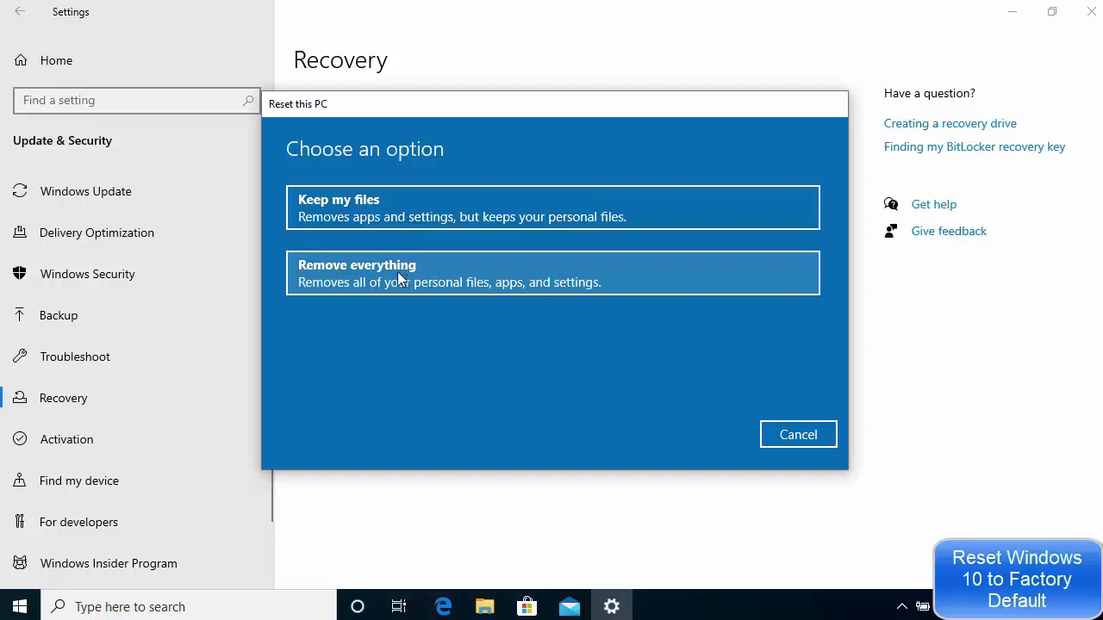
{"action": "left_click", "coordinate": [373, 275]}
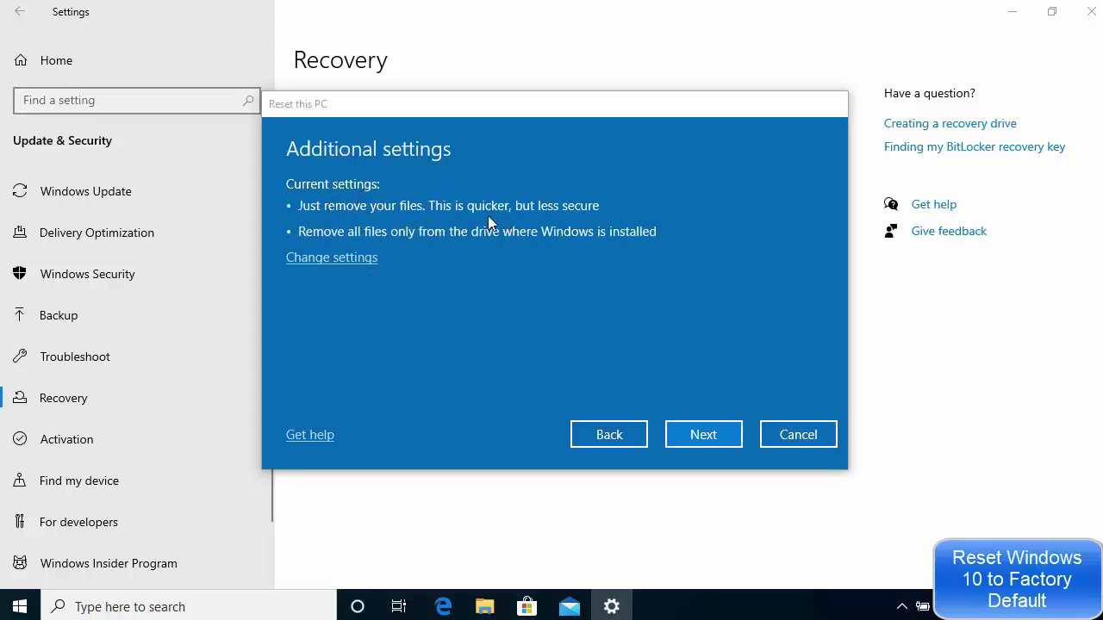
{"action": "left_click", "coordinate": [533, 273]}
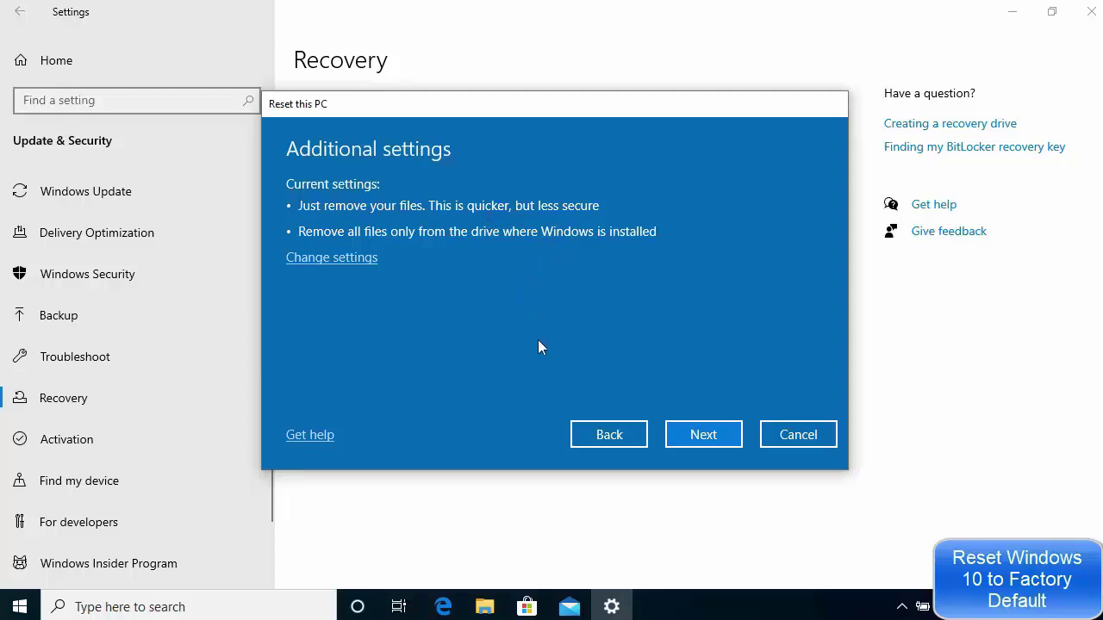
{"action": "left_click", "coordinate": [603, 435]}
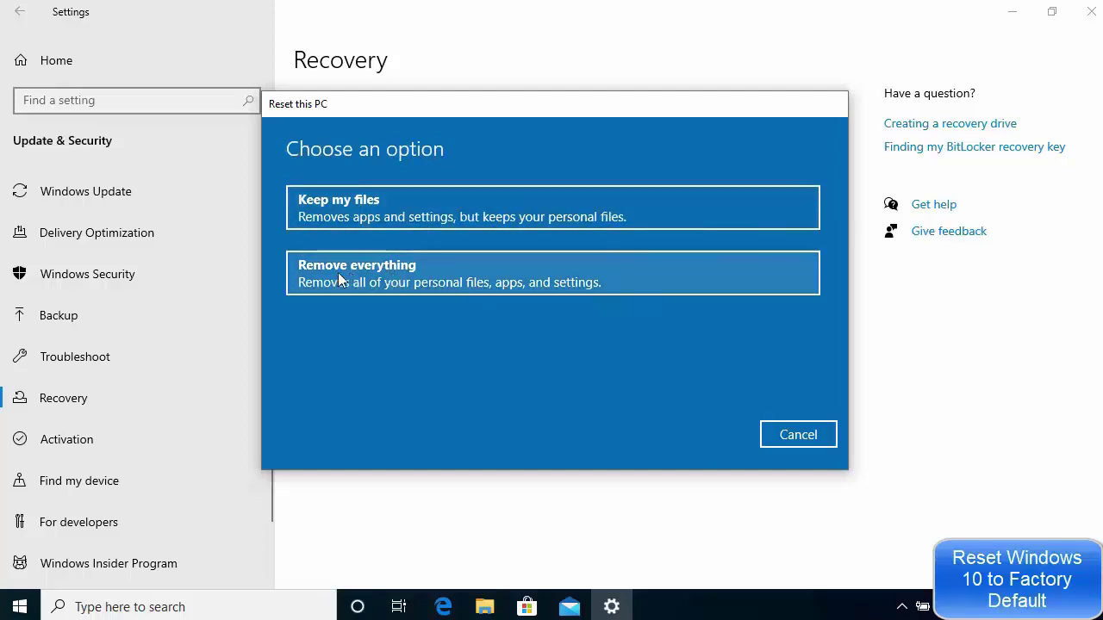
{"action": "left_click", "coordinate": [390, 283]}
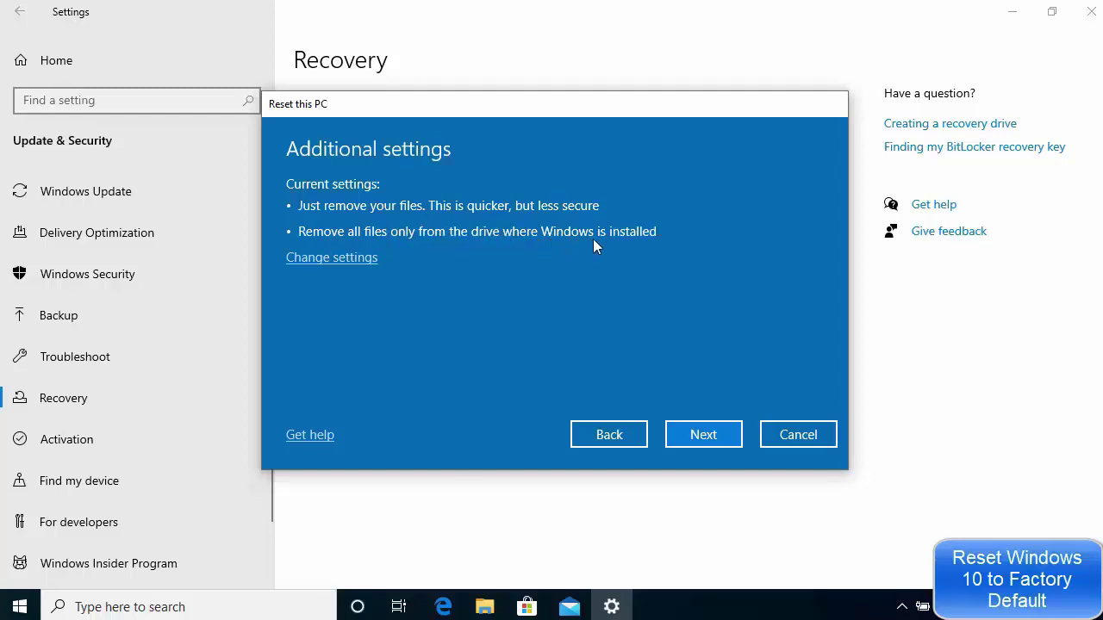
Step: Change the reset settings to remove all files from all drives and to clean the drive, and confirm them
{"action": "left_click", "coordinate": [335, 259]}
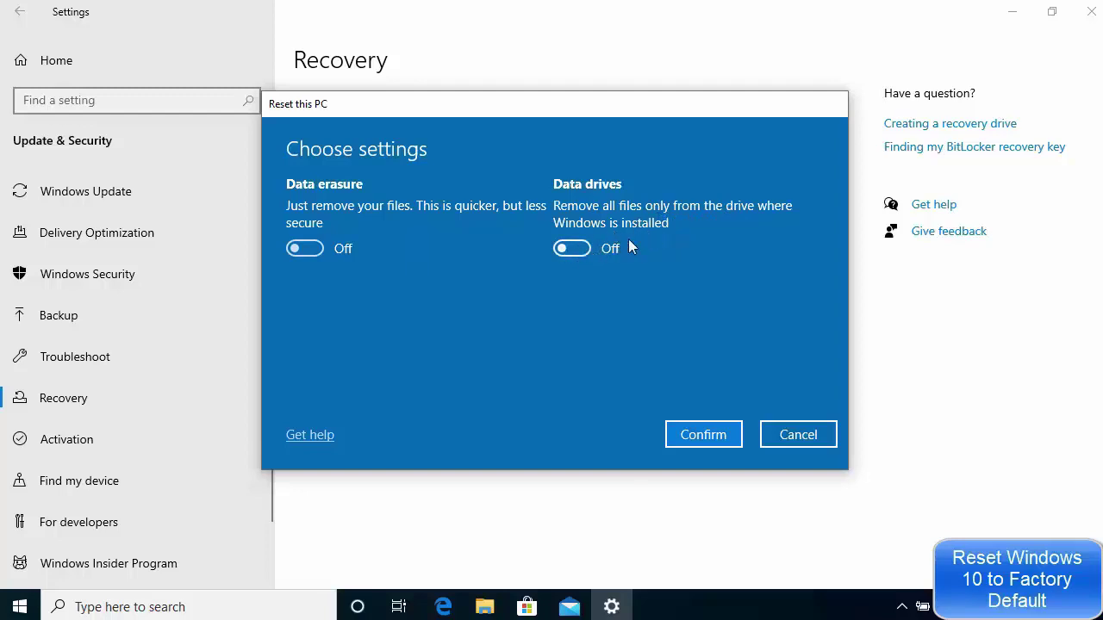
{"action": "left_click", "coordinate": [584, 246]}
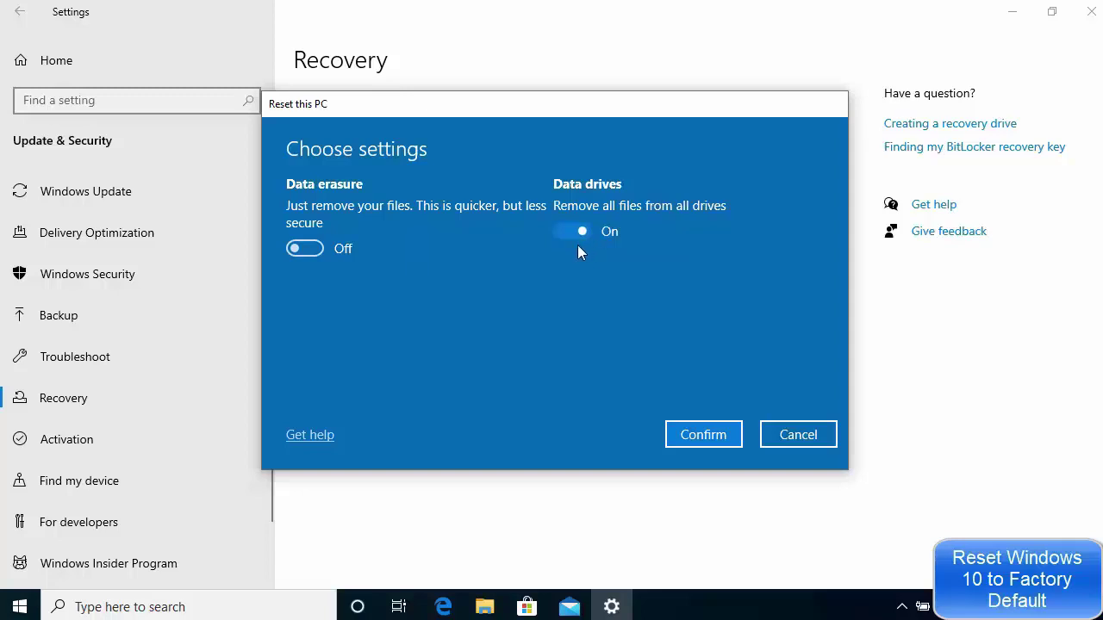
{"action": "left_click", "coordinate": [316, 249]}
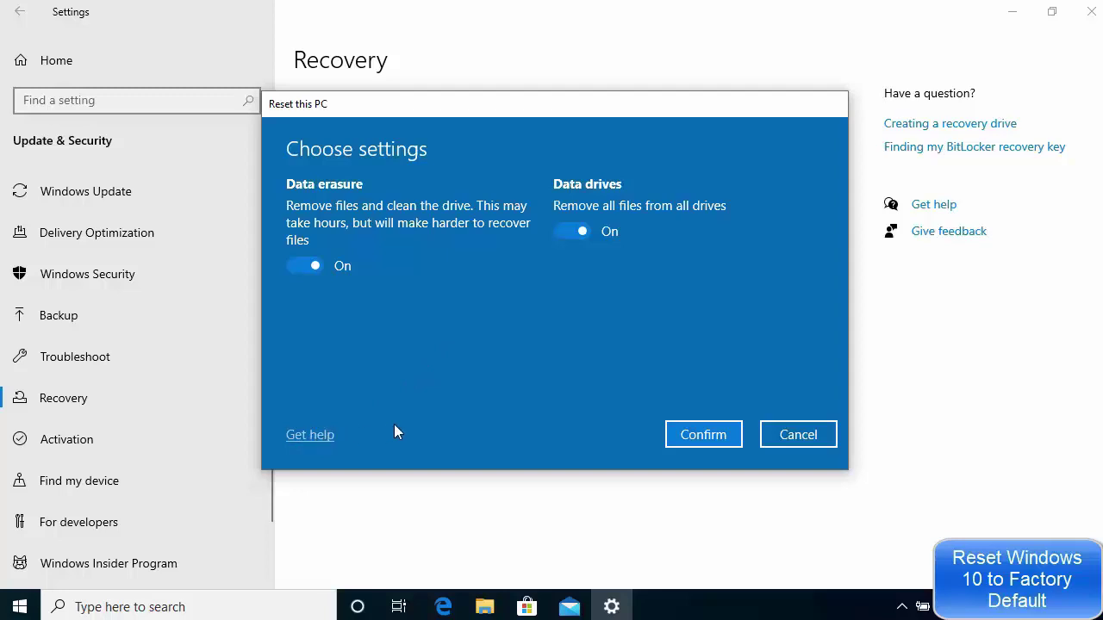
{"action": "left_click", "coordinate": [693, 439]}
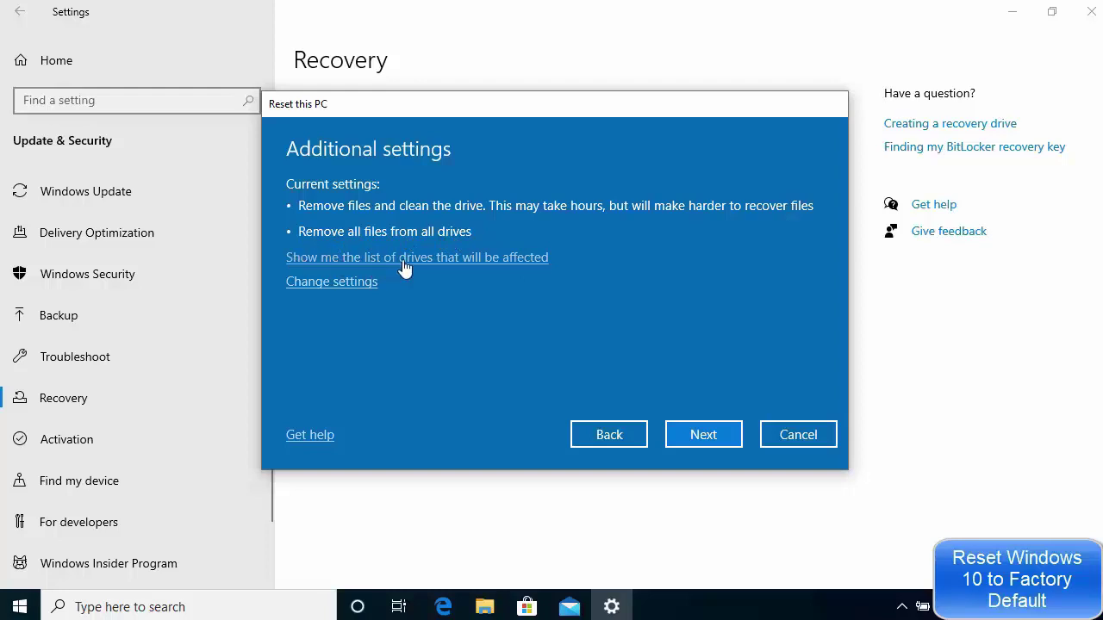
Step: Review the list of drives affected by the reset and recheck the data erasure and data drives settings
{"action": "left_click", "coordinate": [449, 267]}
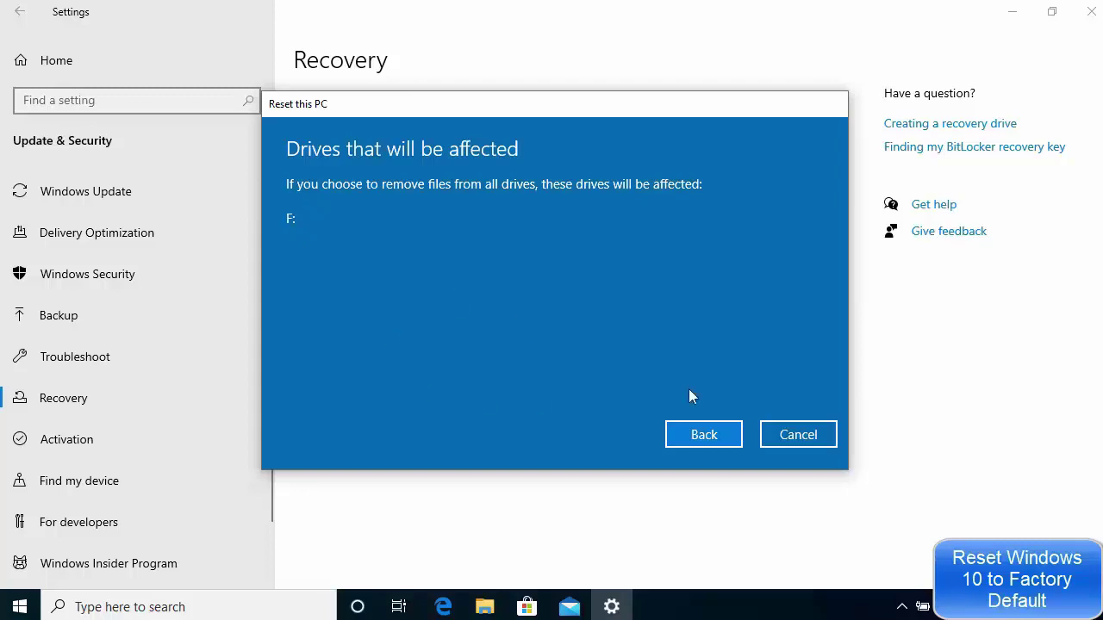
{"action": "left_click", "coordinate": [707, 435]}
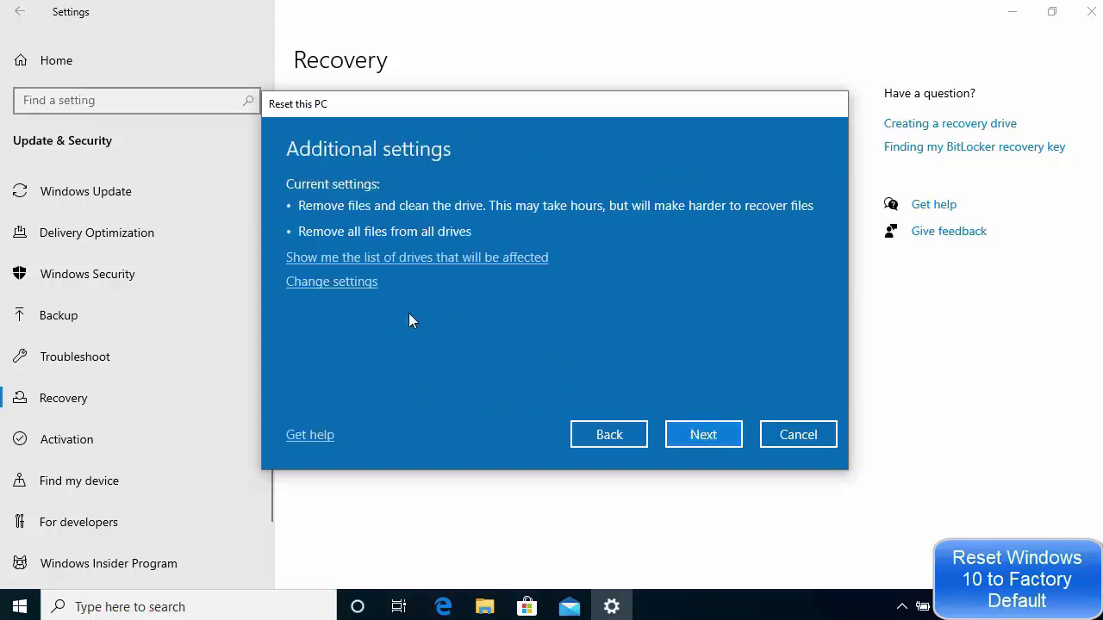
{"action": "left_click", "coordinate": [340, 286]}
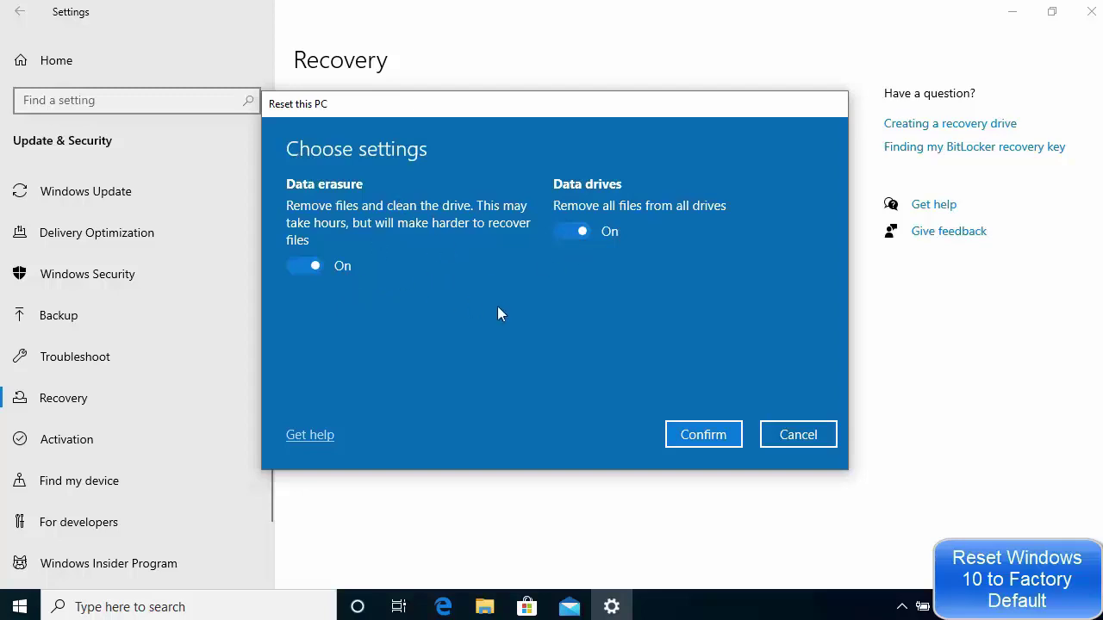
{"action": "left_click", "coordinate": [707, 437]}
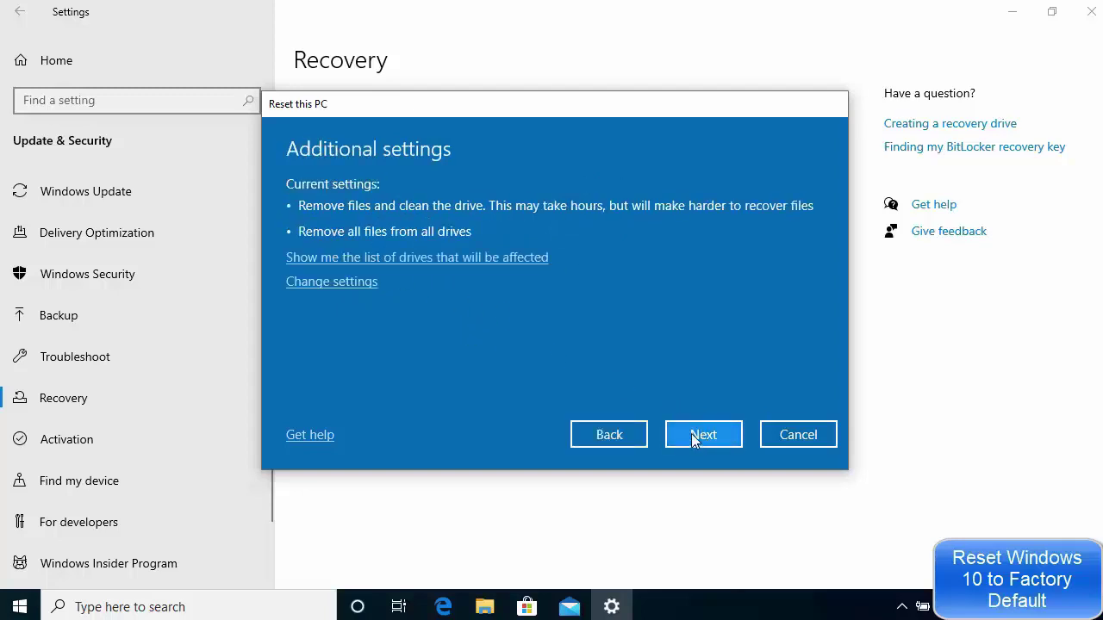
Step: Start the PC reset with the chosen settings and confirm United States as the region in Windows setup
{"action": "left_click", "coordinate": [691, 433]}
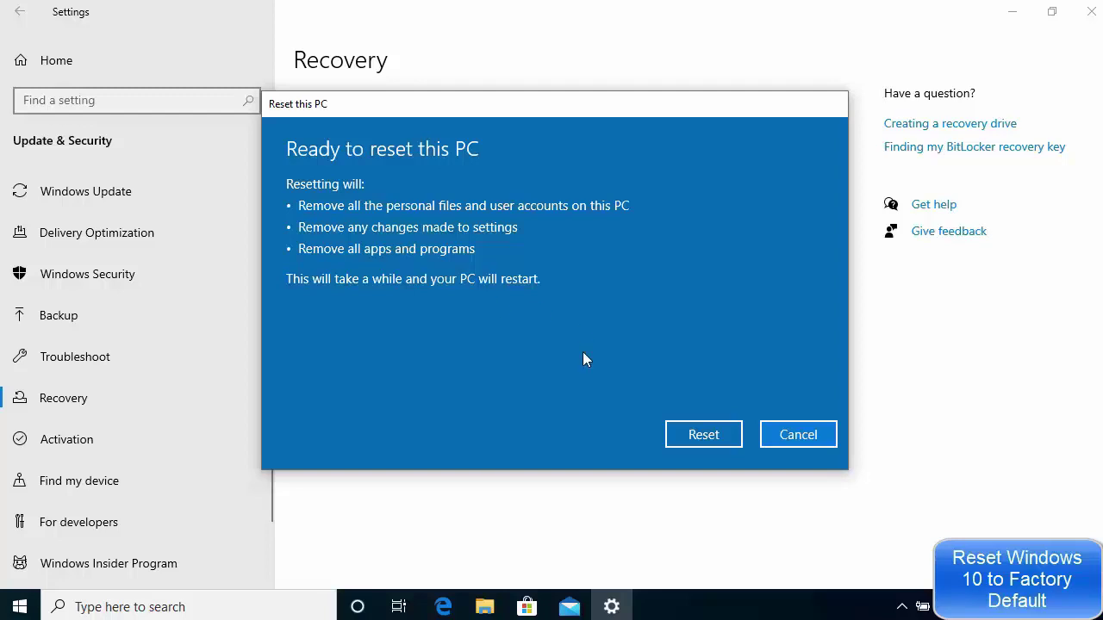
{"action": "left_click", "coordinate": [703, 435]}
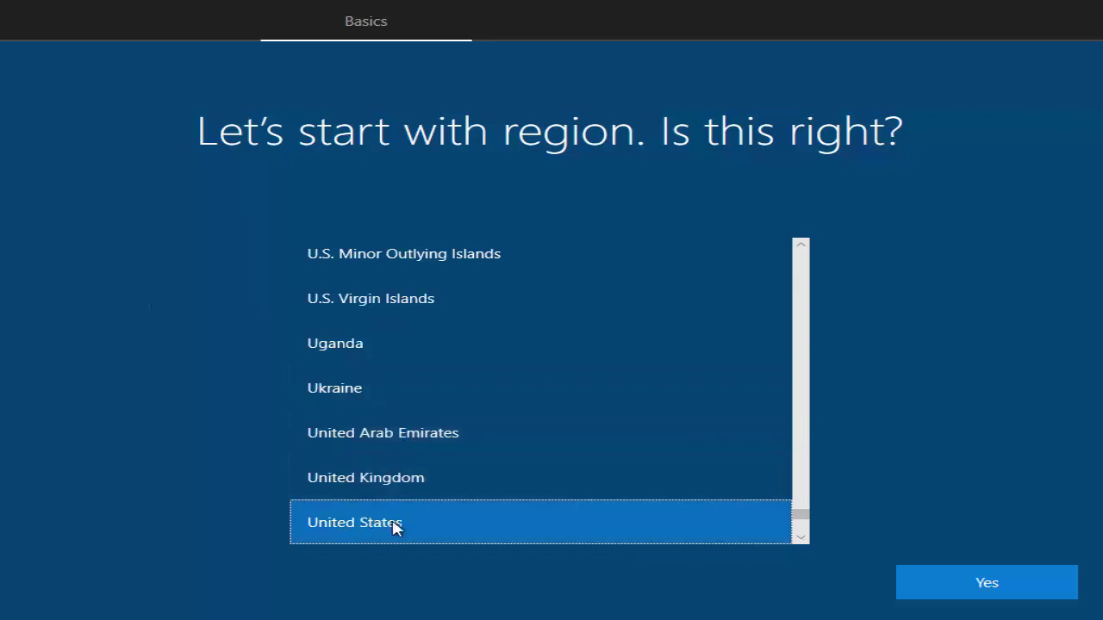
{"action": "left_click", "coordinate": [935, 582]}
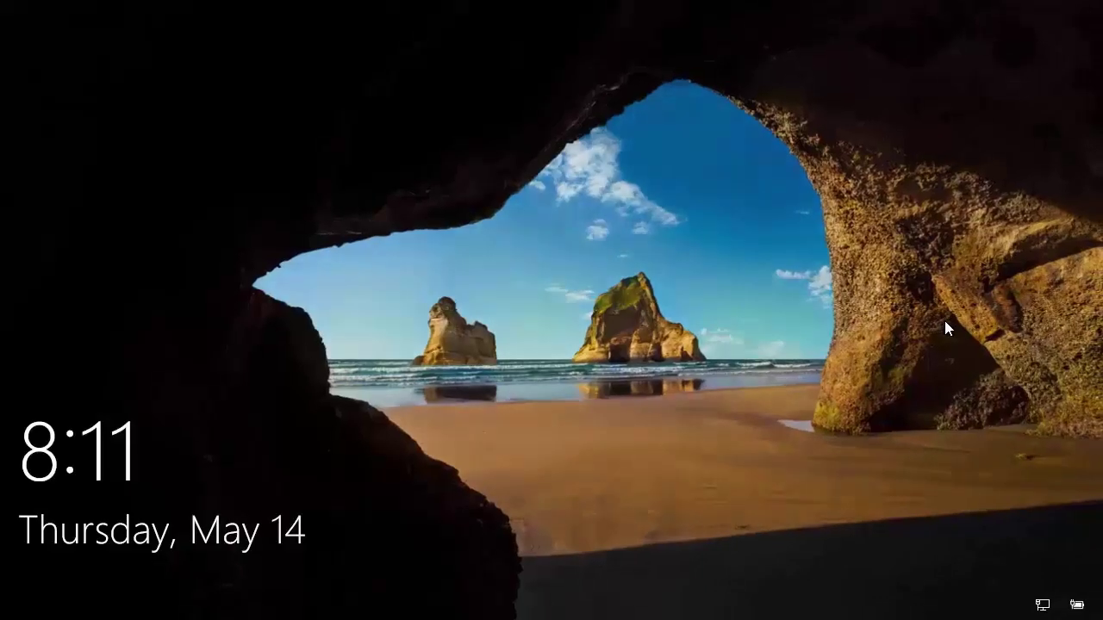
Step: Restart the PC from the sign-in screen into the advanced startup options without signing in
{"action": "left_click", "coordinate": [753, 416]}
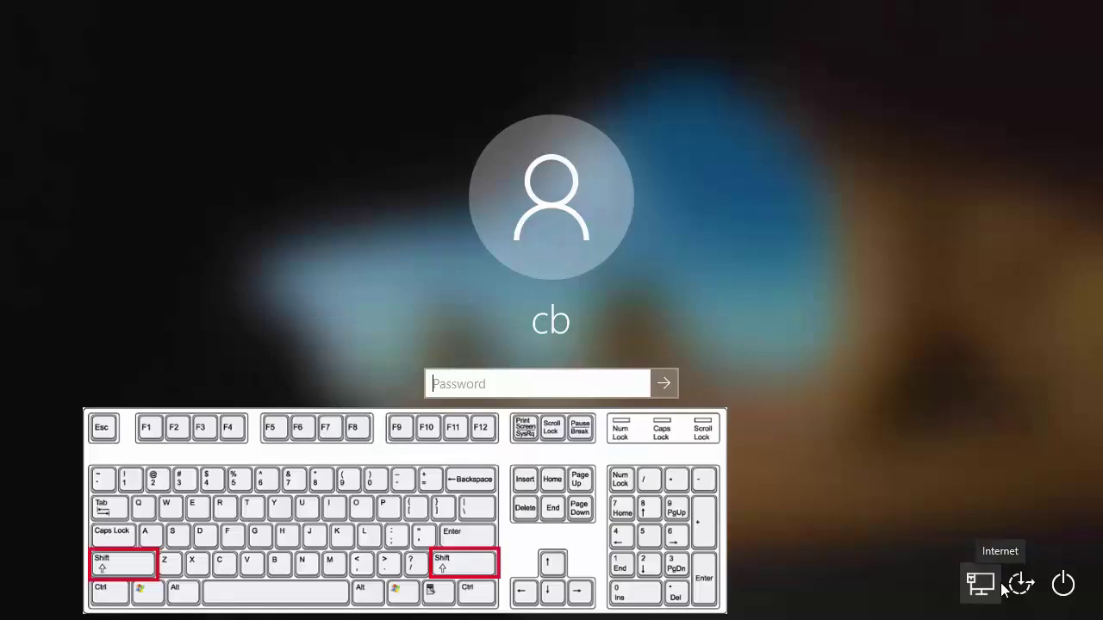
{"action": "left_click", "coordinate": [1065, 586]}
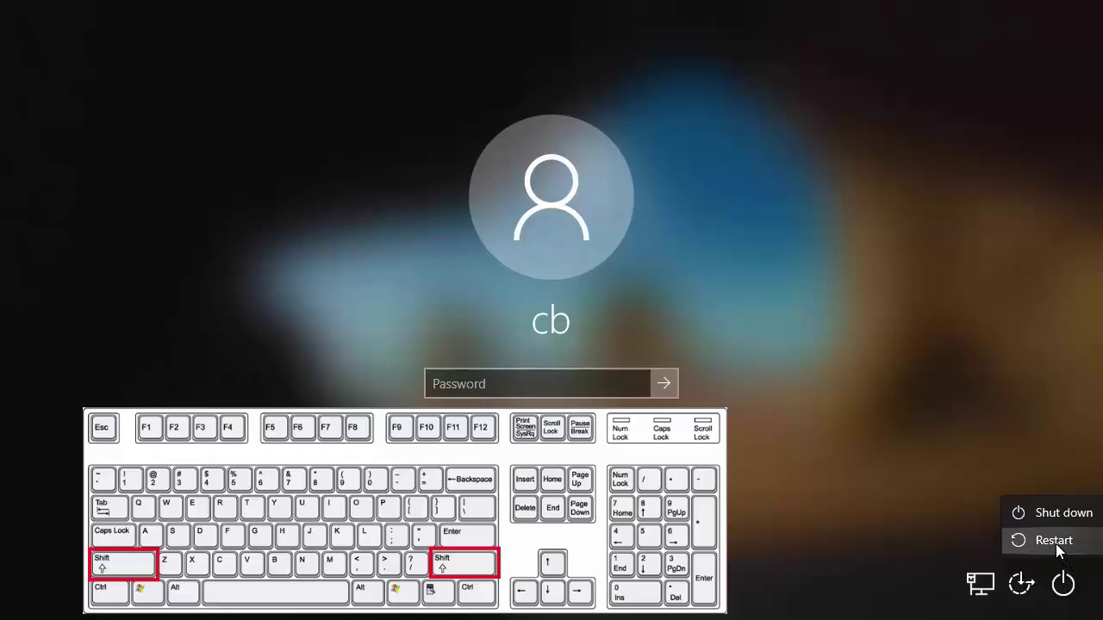
{"action": "left_click", "coordinate": [1054, 542], "text": "shift"}
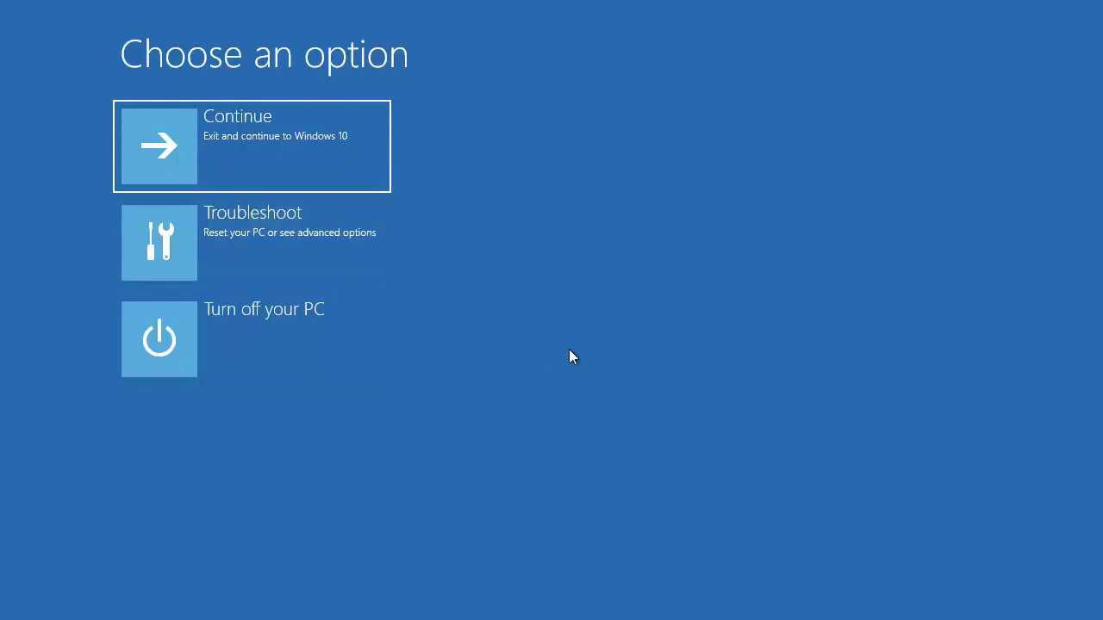
Step: Reset this PC from the Troubleshoot options, removing everything from all drives and fully cleaning the drive
{"action": "left_click", "coordinate": [269, 229]}
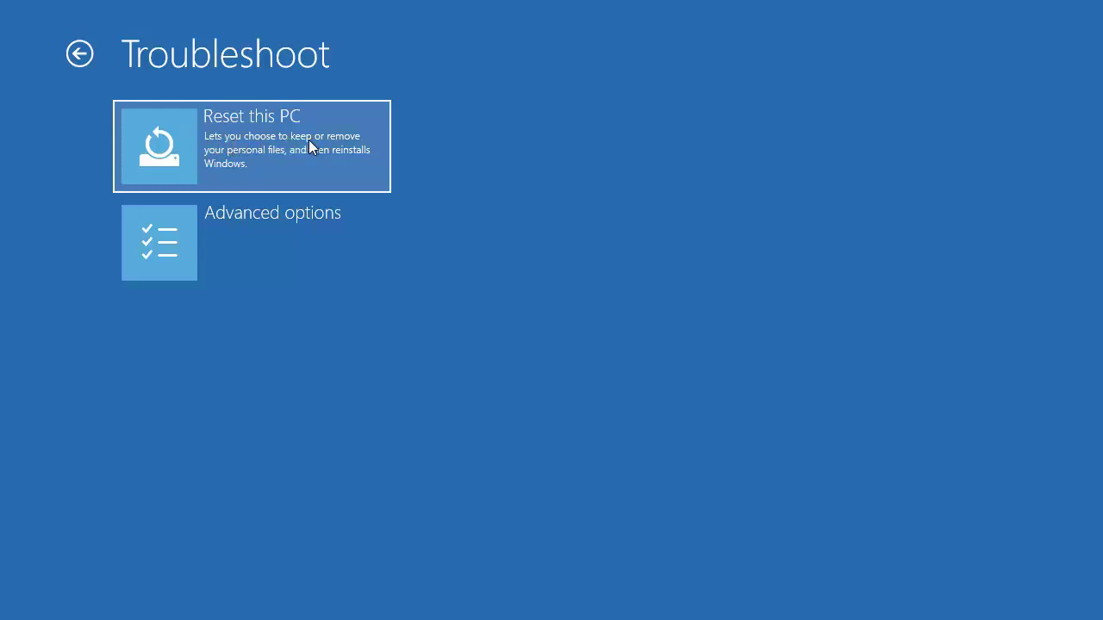
{"action": "left_click", "coordinate": [268, 159]}
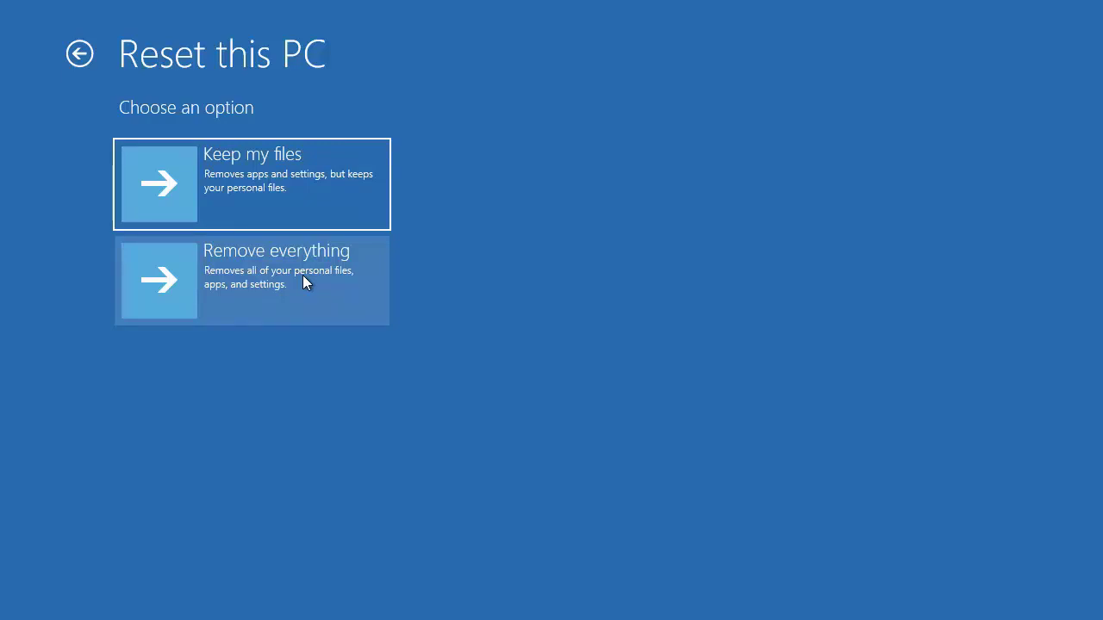
{"action": "left_click", "coordinate": [259, 273]}
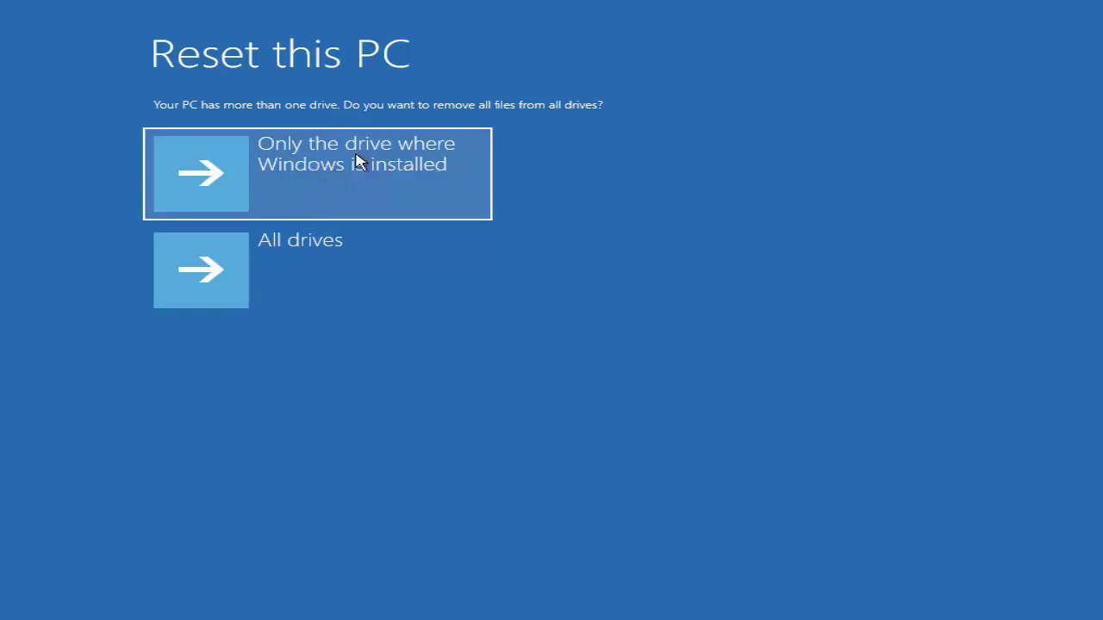
{"action": "left_click", "coordinate": [328, 272]}
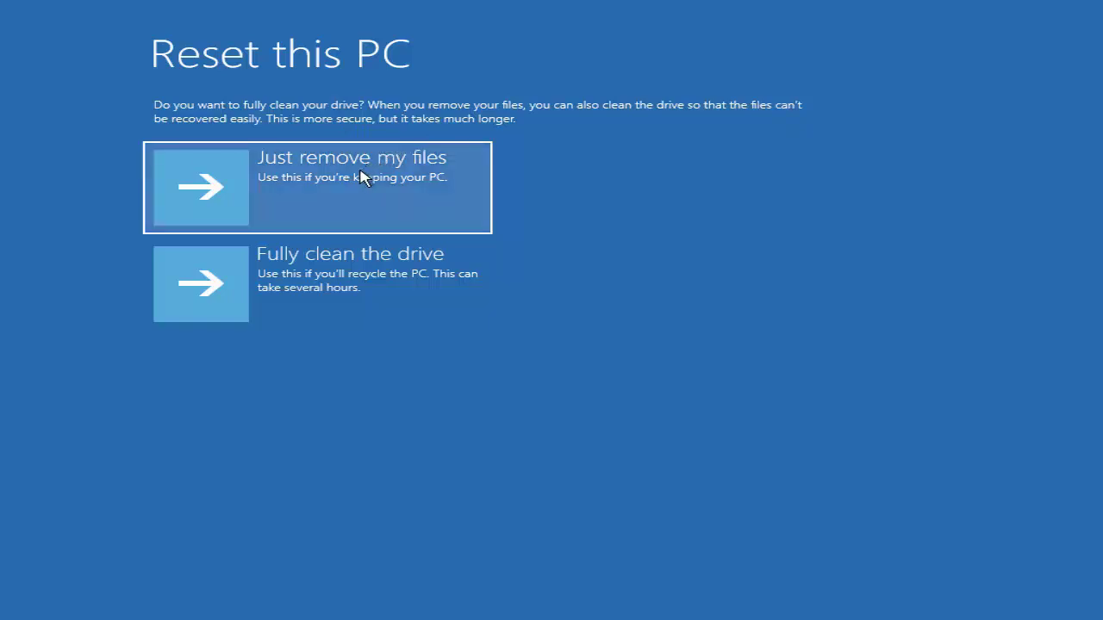
{"action": "left_click", "coordinate": [335, 276]}
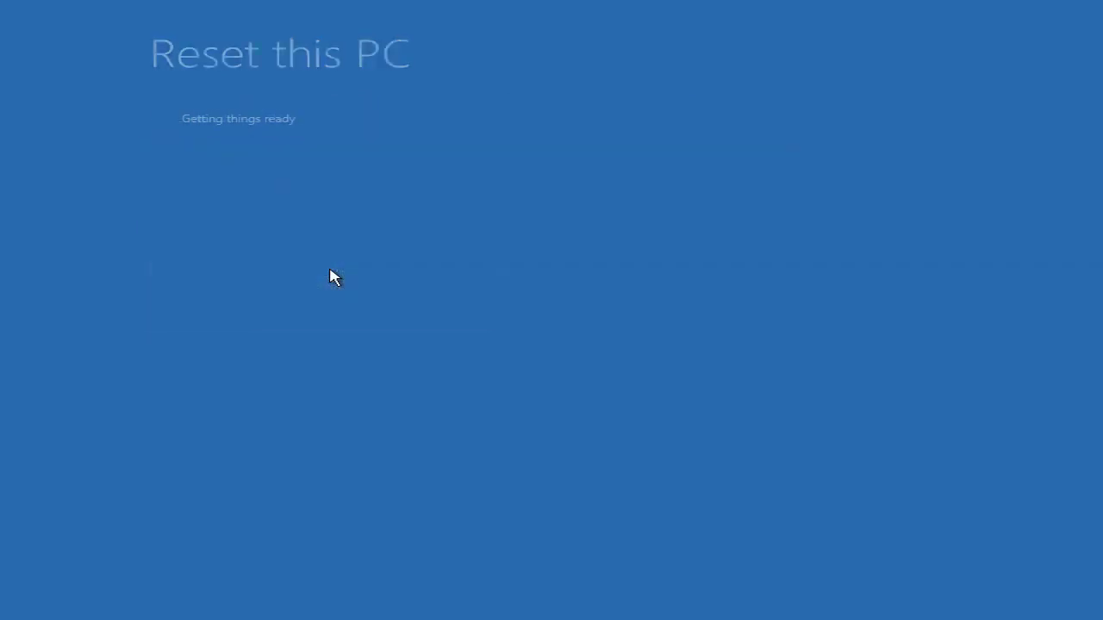
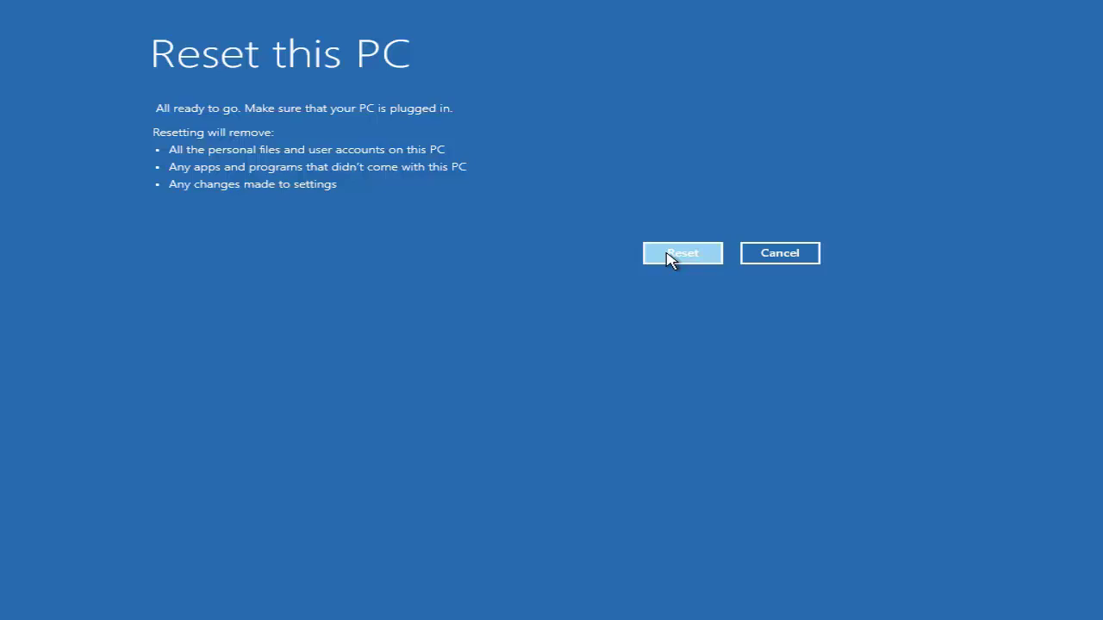
{"action": "left_click", "coordinate": [680, 253]}
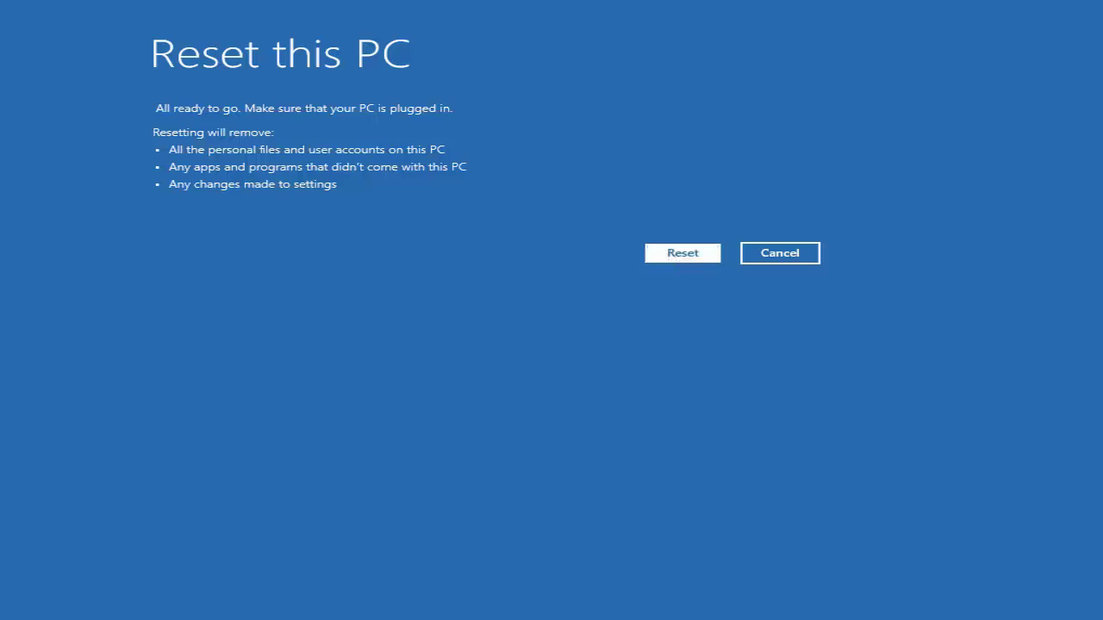